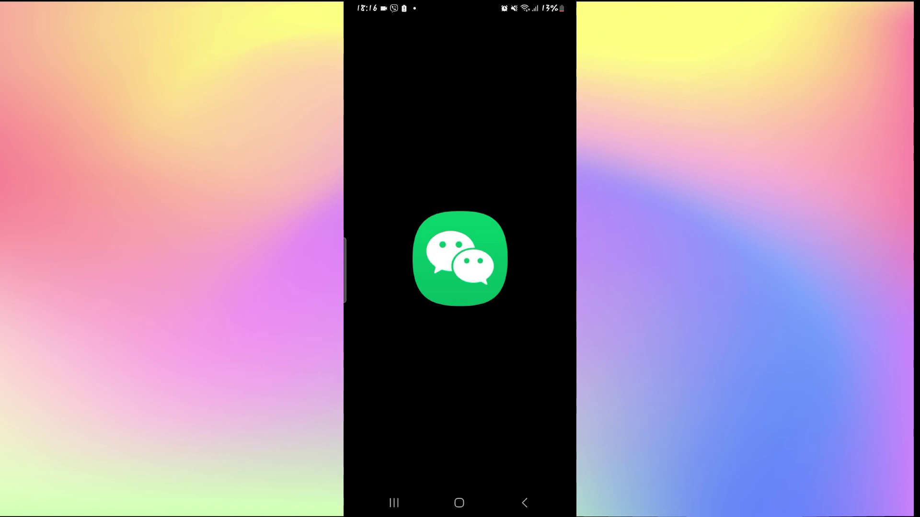
Dismiss WeChat's notification permission prompt and go to the phone's home screen
click(459, 503)
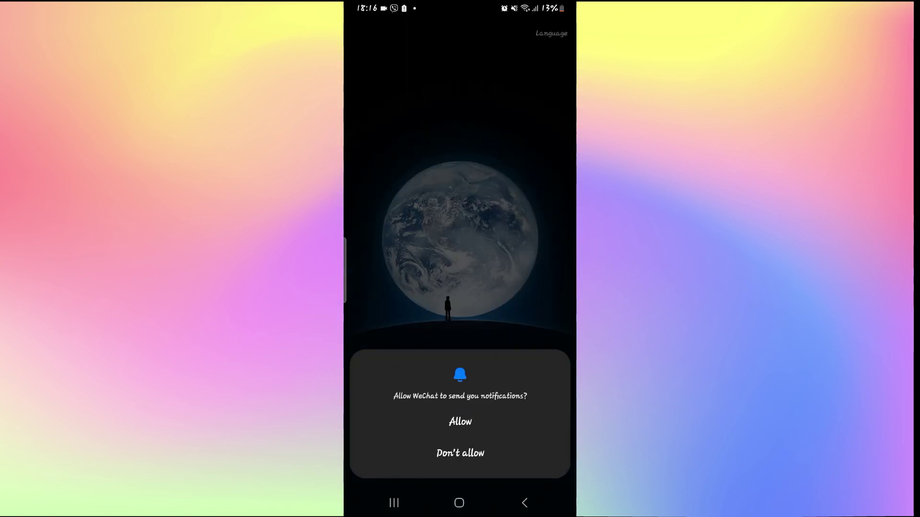
click(460, 464)
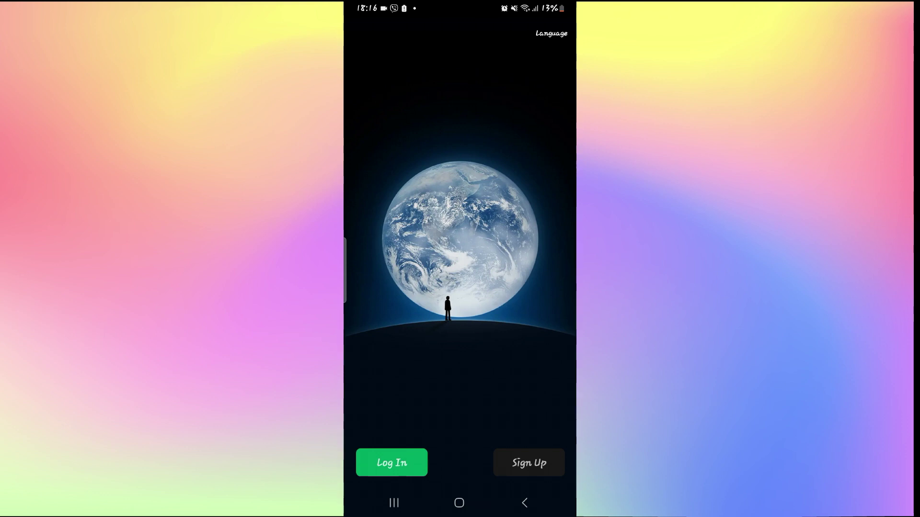
Leave WeChat and search the Play Store for WeChat, replacing the old telegram query
click(459, 503)
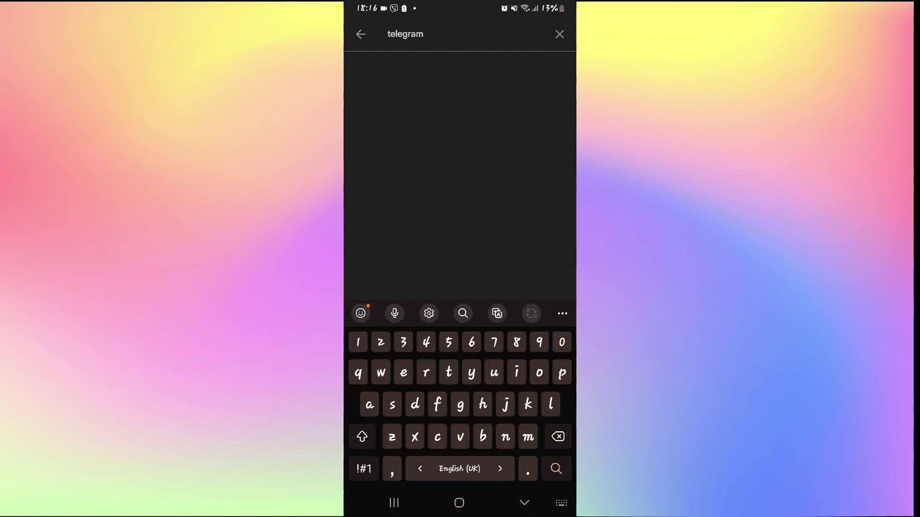
key(BackSpace)
key(BackSpace)
key(BackSpace)
key(BackSpace)
text(wechat)
key(Return)
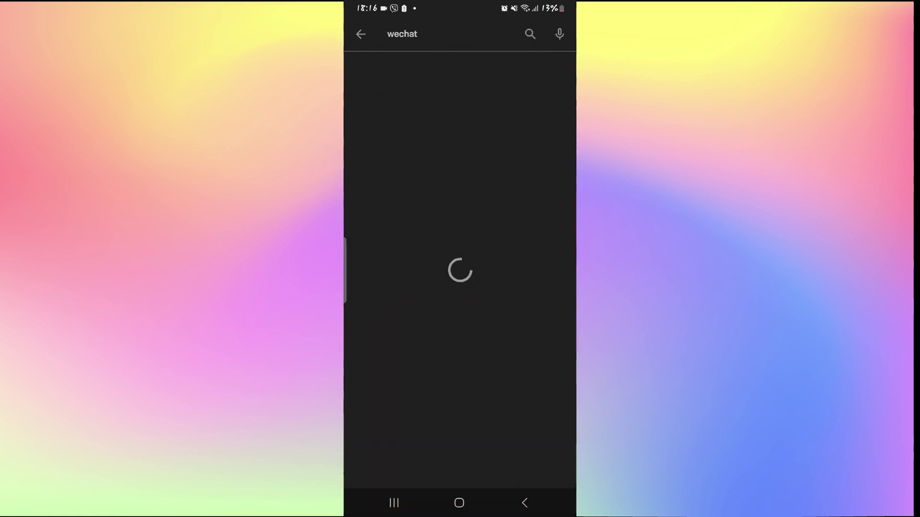
Open WeChat's listing, expand App support, and start an email to its support address
click(379, 173)
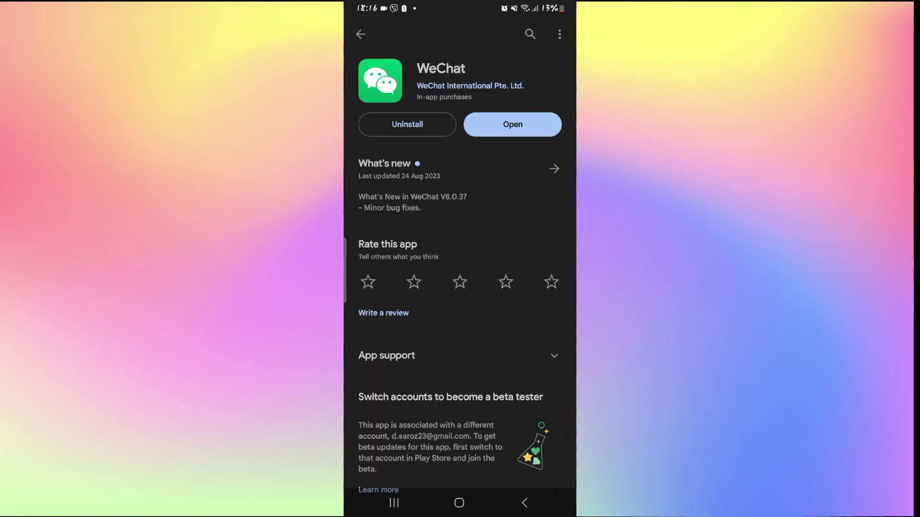
drag(517, 287, 509, 242)
click(510, 242)
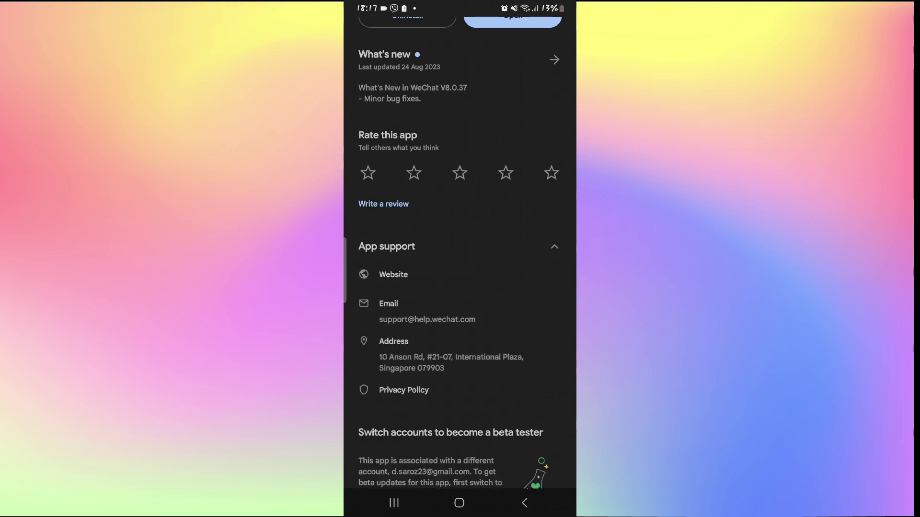
click(447, 319)
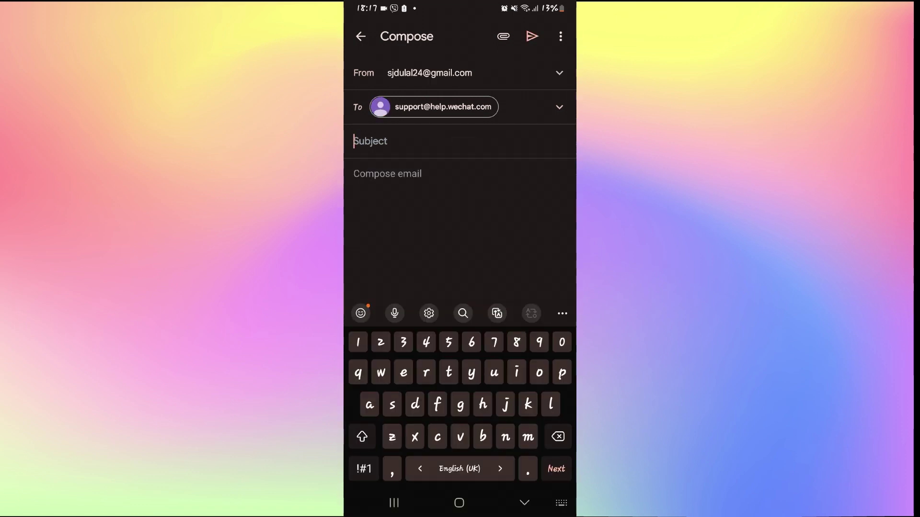
text(support with account)
Write the 'support with account' email asking WeChat to unblock the mistakenly blocked account
key(Return)
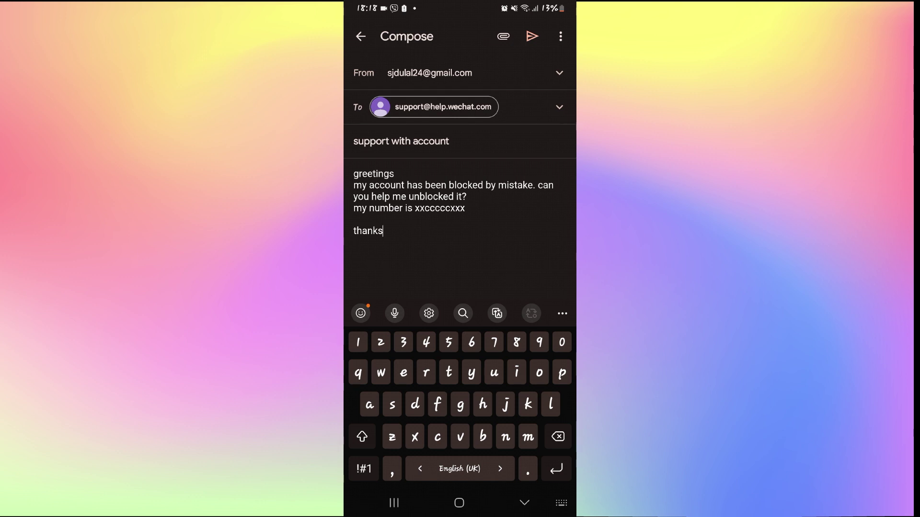
click(532, 36)
Exit to the home screen without sending, leaving the WeChat support email as a draft
click(460, 503)
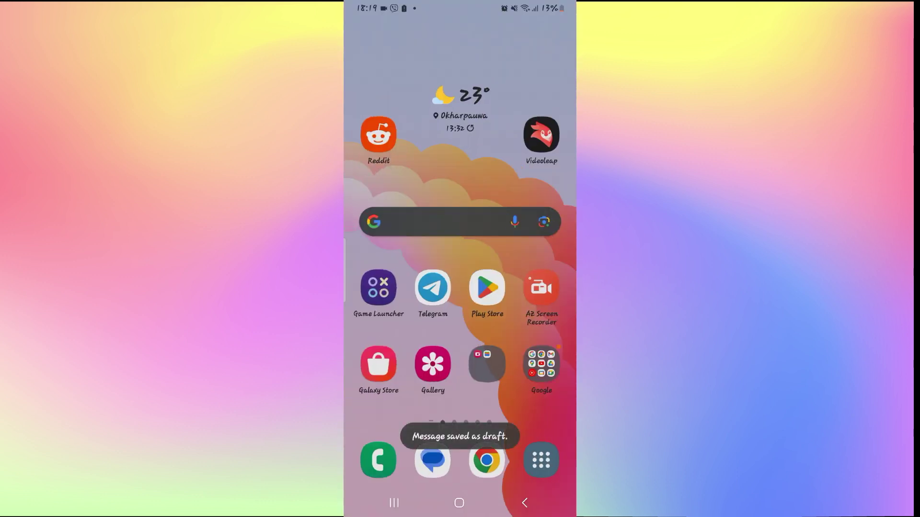